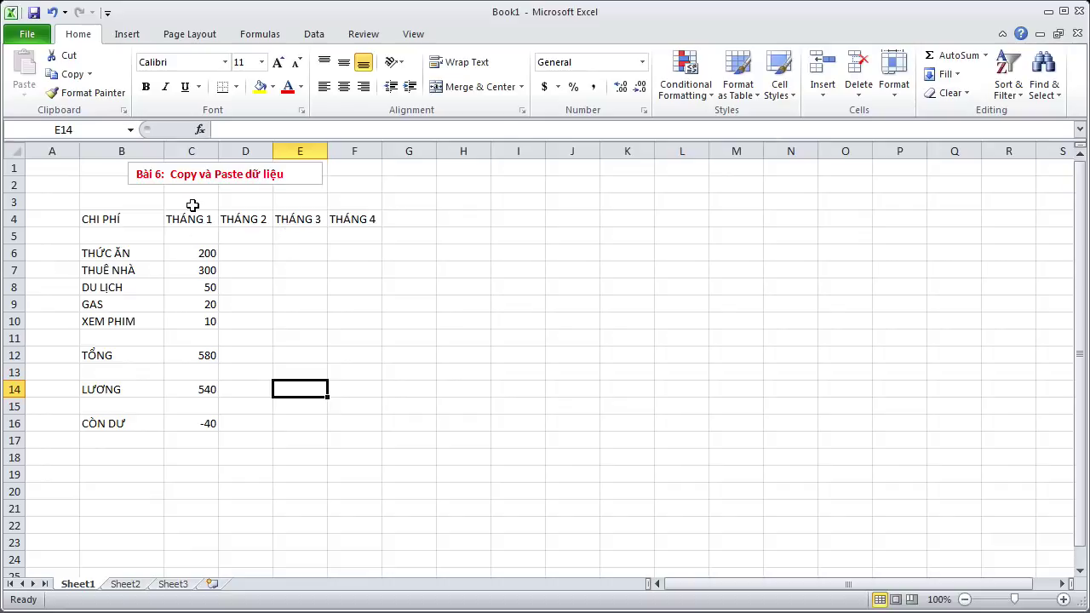
# Make the 200 food amount in C6 bold and underlined.
pyautogui.click(195, 255)
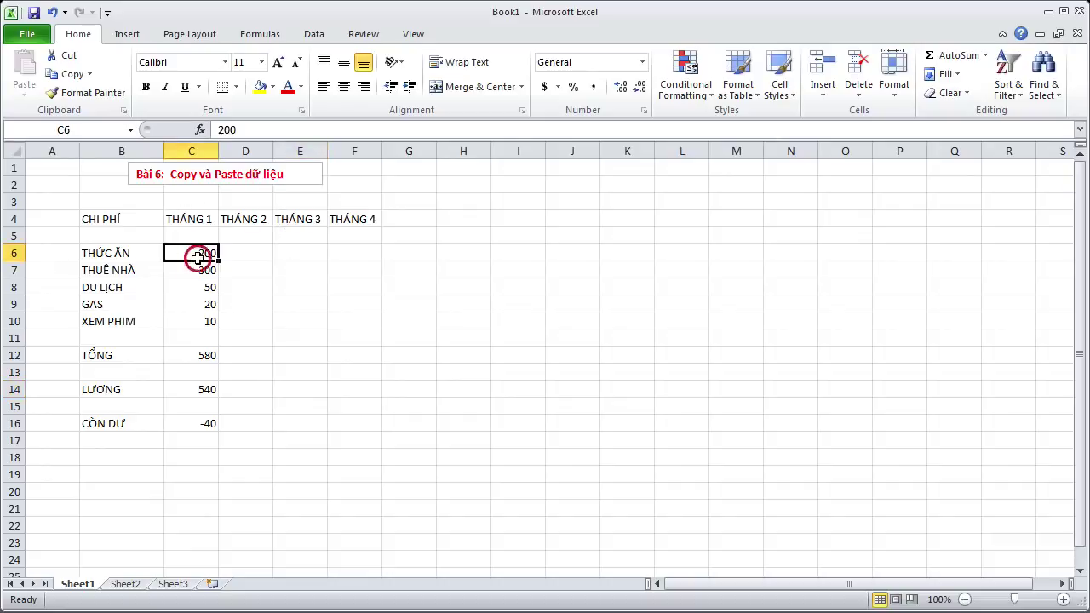
pyautogui.click(147, 90)
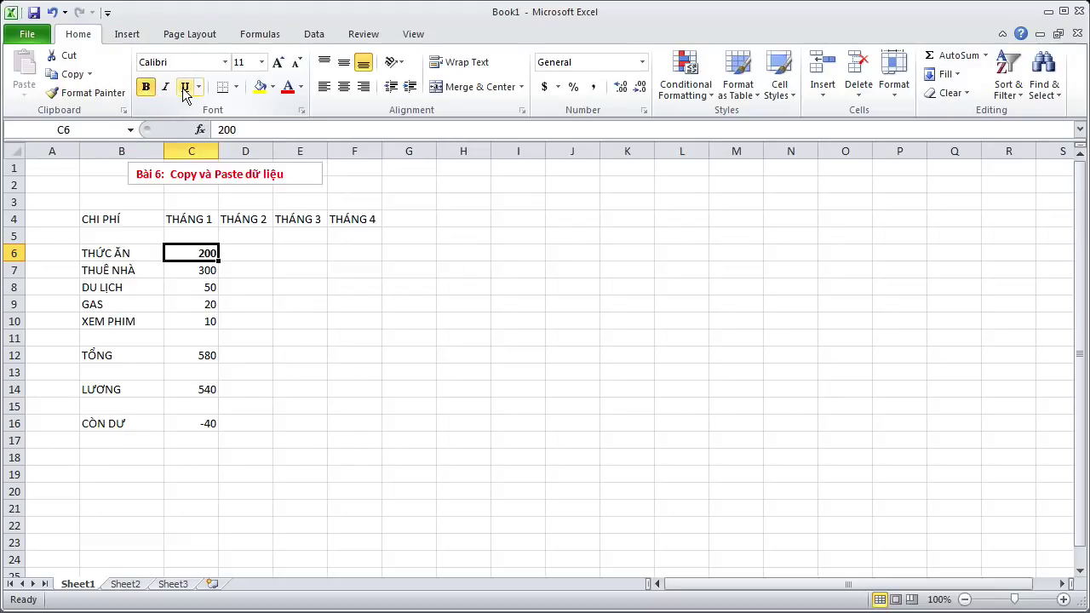
pyautogui.click(185, 87)
pyautogui.click(252, 287)
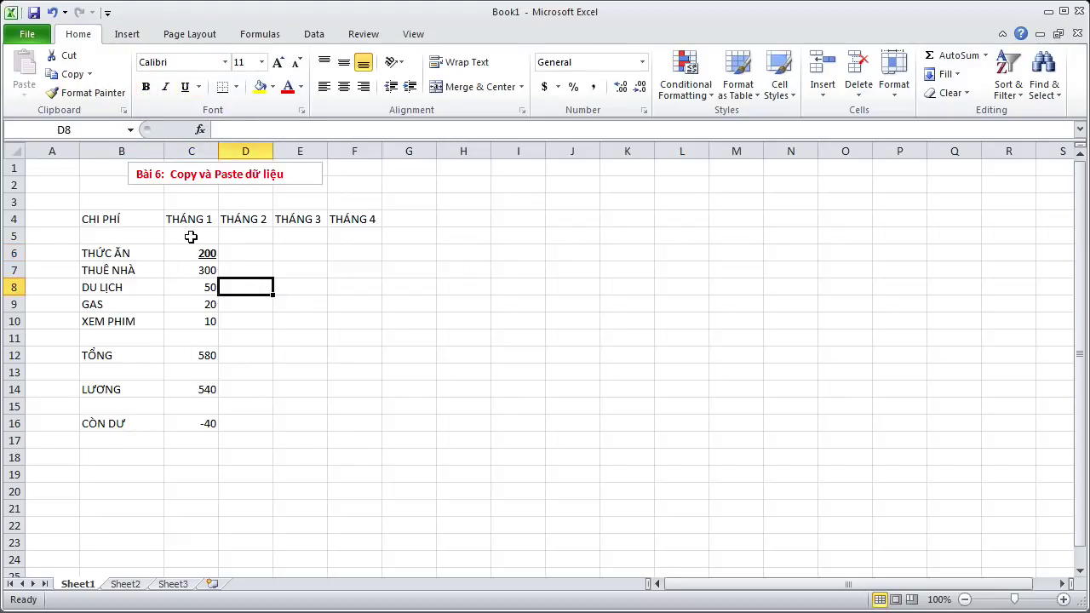
pyautogui.click(185, 254)
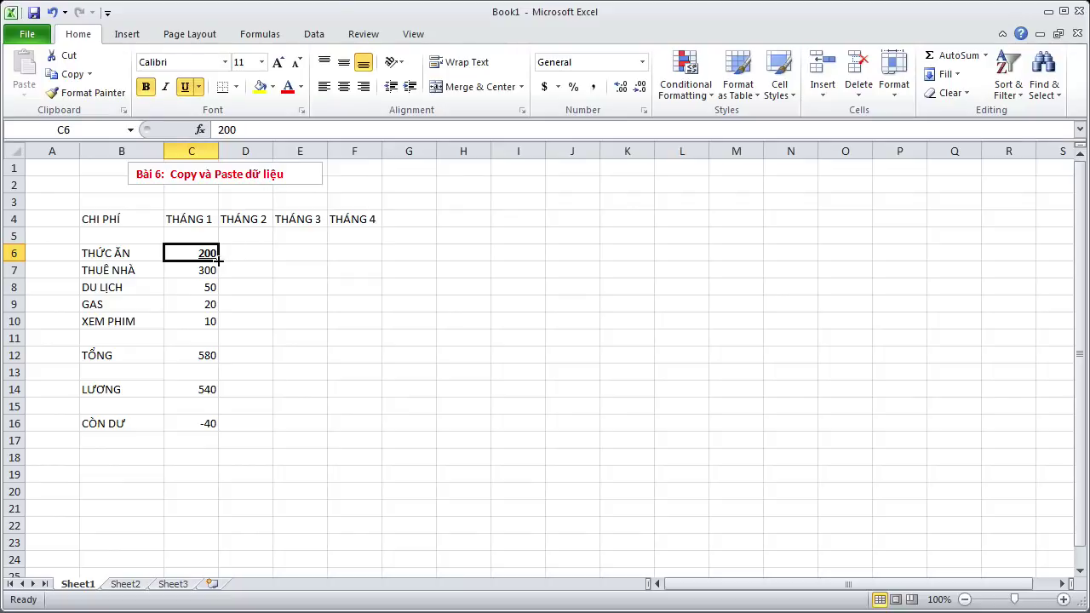
# Fill C6's 200 across to F6 under THÁNG 2–4 without copying its formatting.
pyautogui.moveTo(219, 262); pyautogui.dragTo(356, 258)
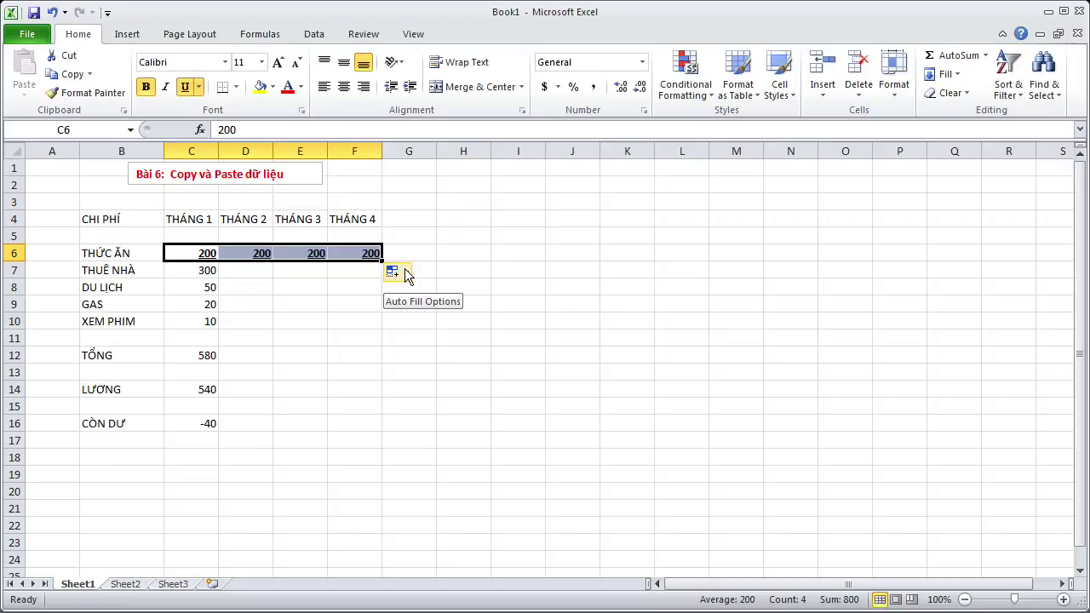
pyautogui.click(407, 274)
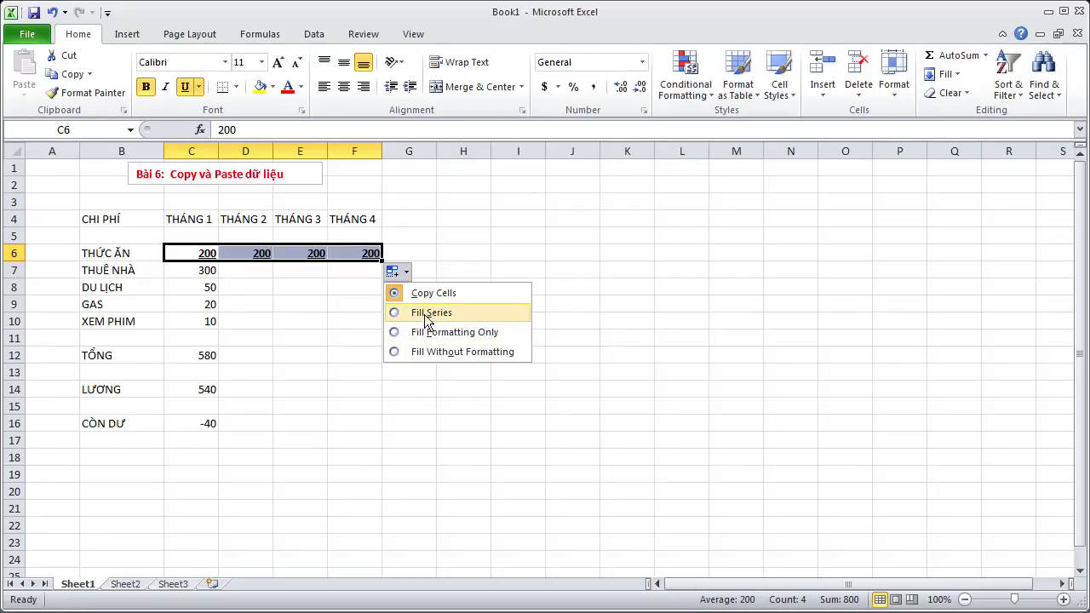
pyautogui.click(461, 350)
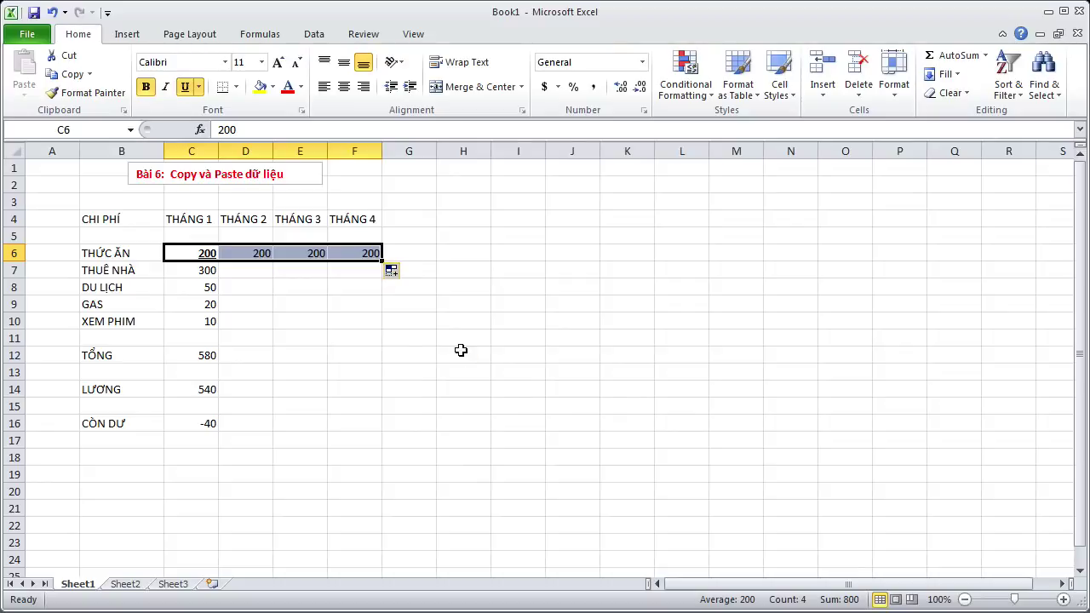
pyautogui.click(338, 318)
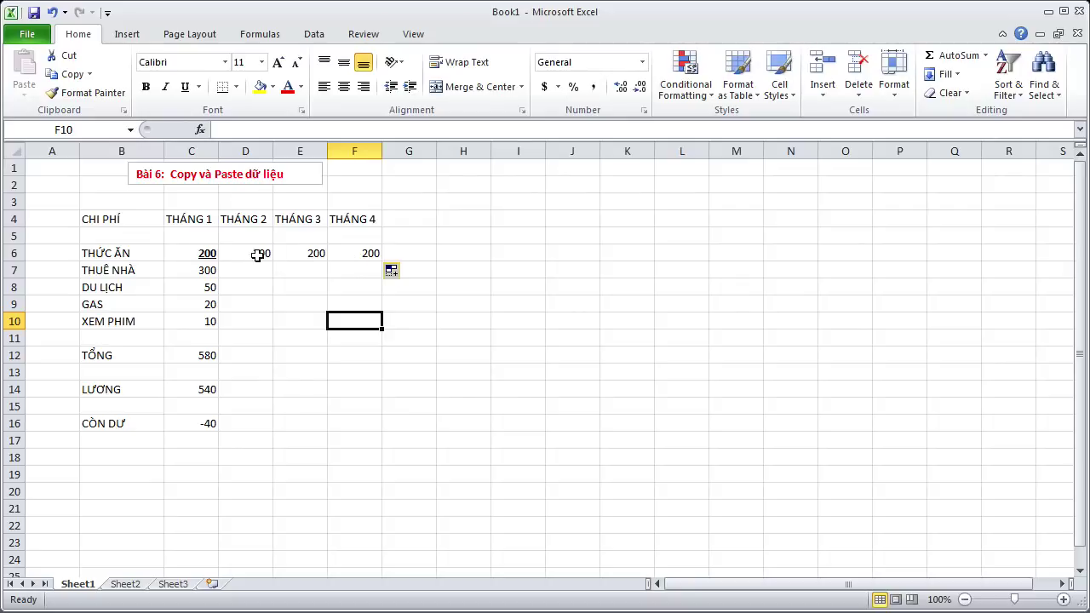
pyautogui.click(440, 298)
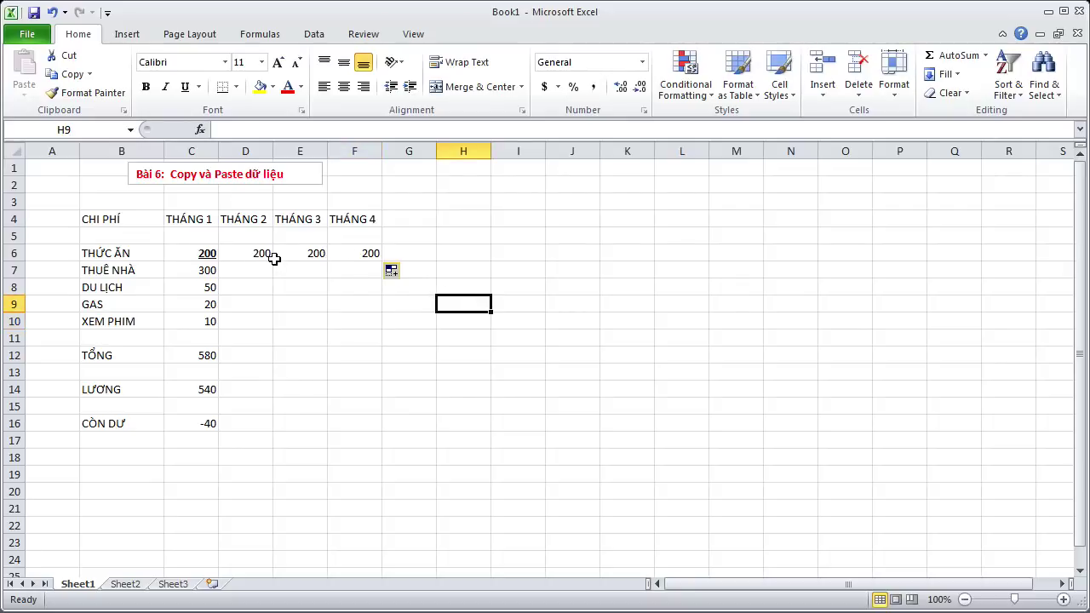
# Remove the bold and underline from the 200 in C6.
pyautogui.click(198, 251)
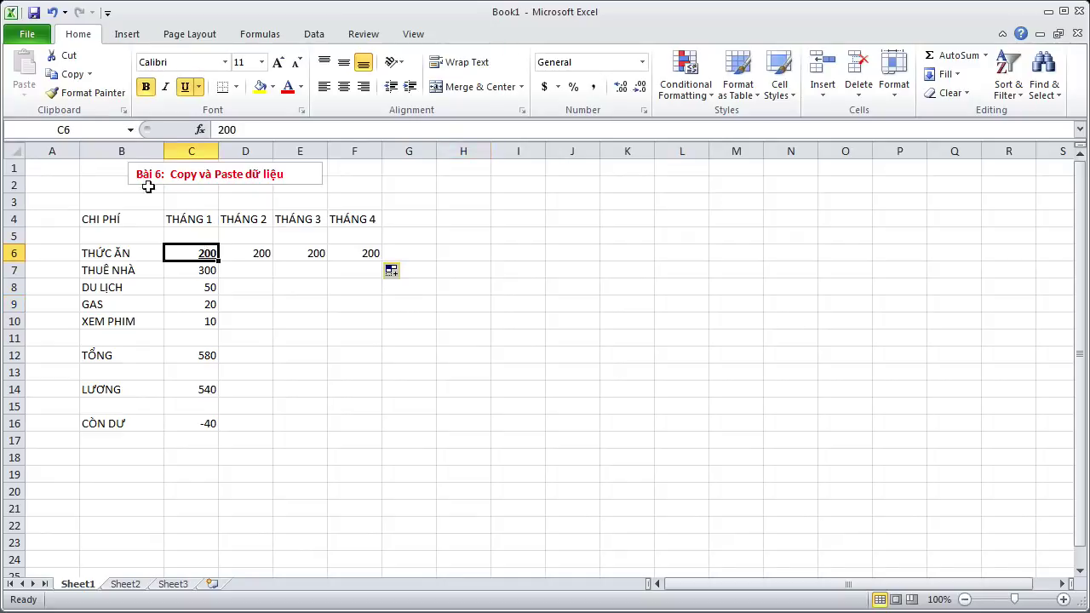
pyautogui.click(145, 89)
pyautogui.click(185, 87)
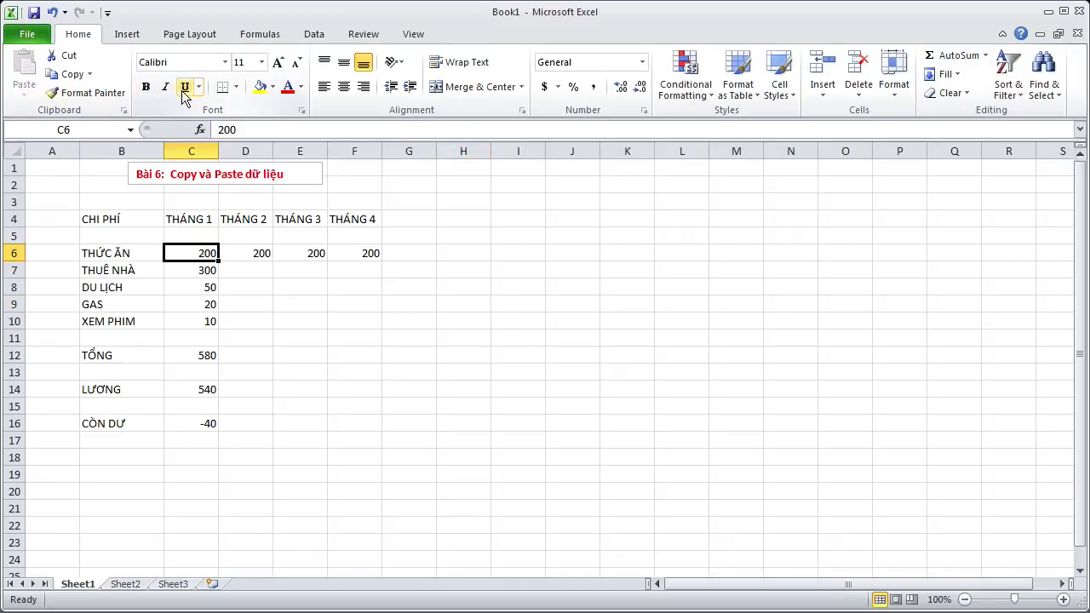
pyautogui.click(293, 286)
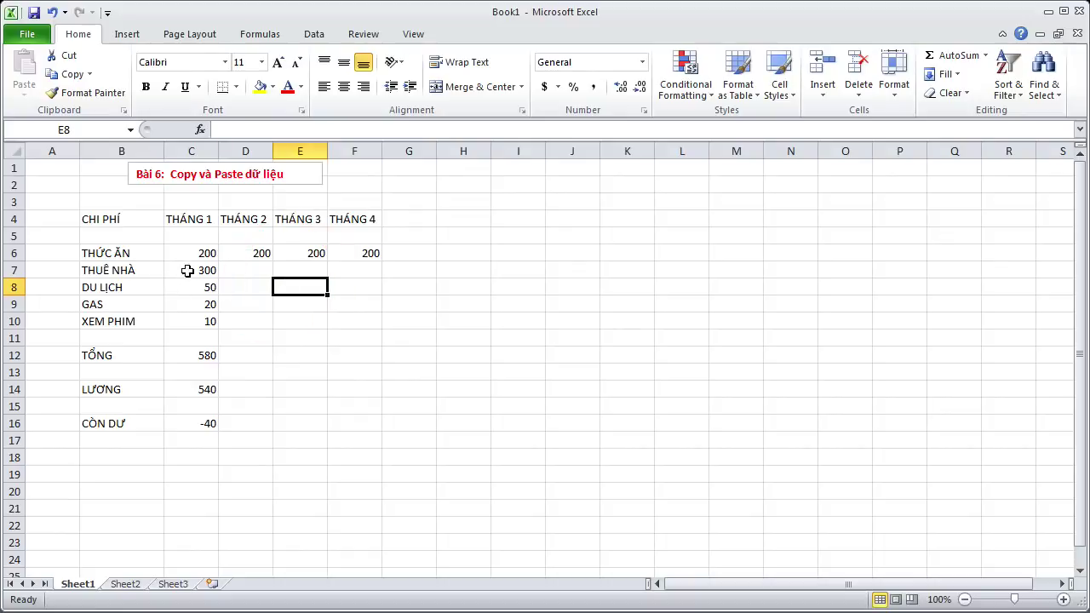
# Fill the C7:C10 amounts (THUÊ NHÀ, DU LỊCH, GAS, XEM PHIM) across to column F.
pyautogui.moveTo(196, 269)
pyautogui.mouseDown()
pyautogui.moveTo(194, 321)
pyautogui.moveTo(361, 327)
pyautogui.mouseUp()
pyautogui.click(460, 338)
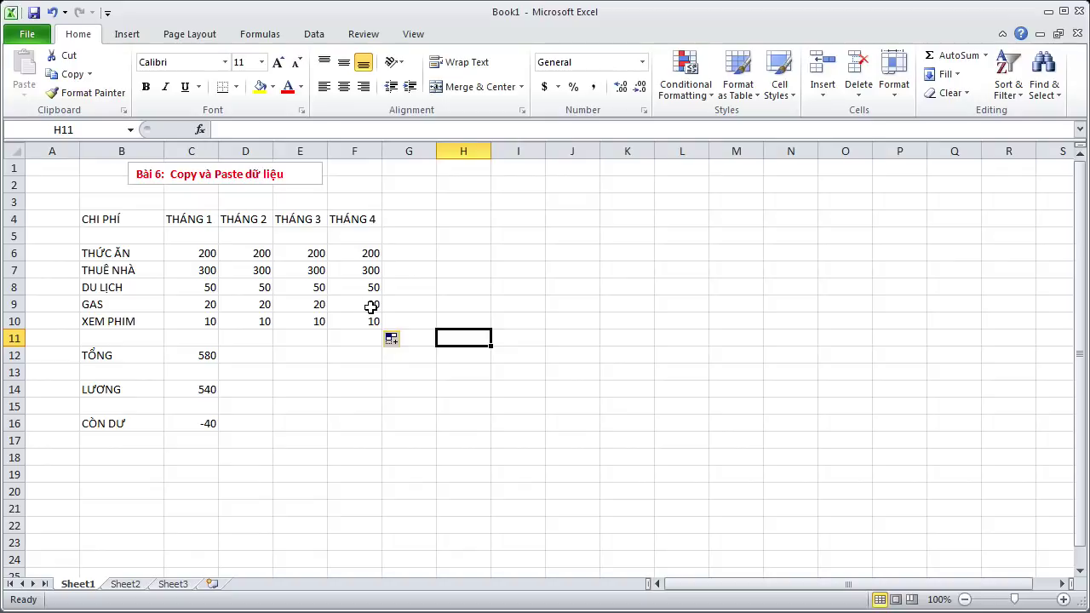
pyautogui.click(535, 392)
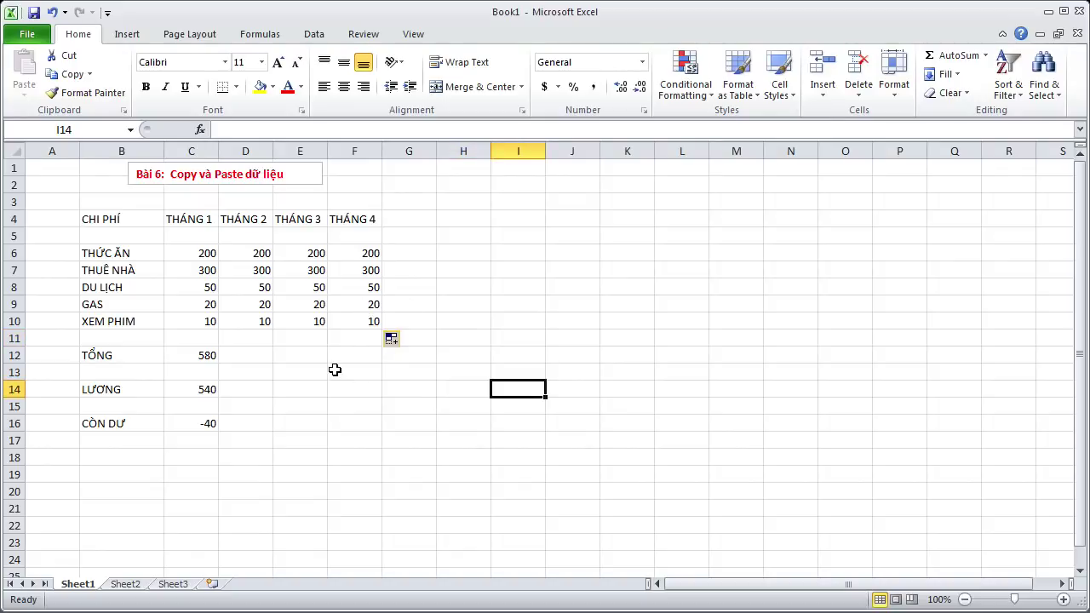
pyautogui.click(195, 355)
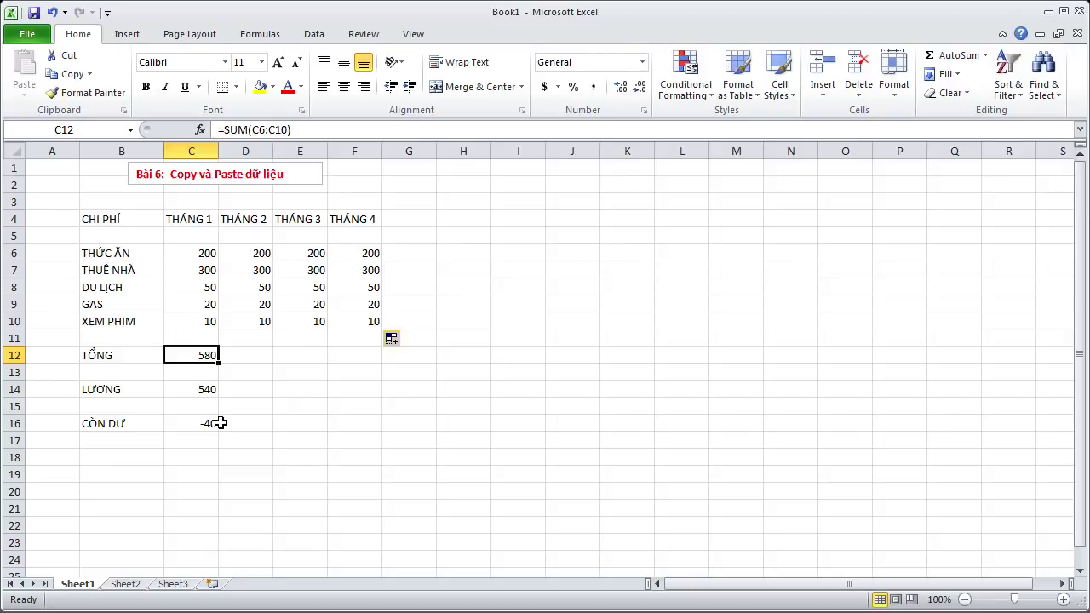
# Copy C12's SUM formula across to F12 so every month totals 580.
pyautogui.moveTo(219, 362); pyautogui.dragTo(366, 357)
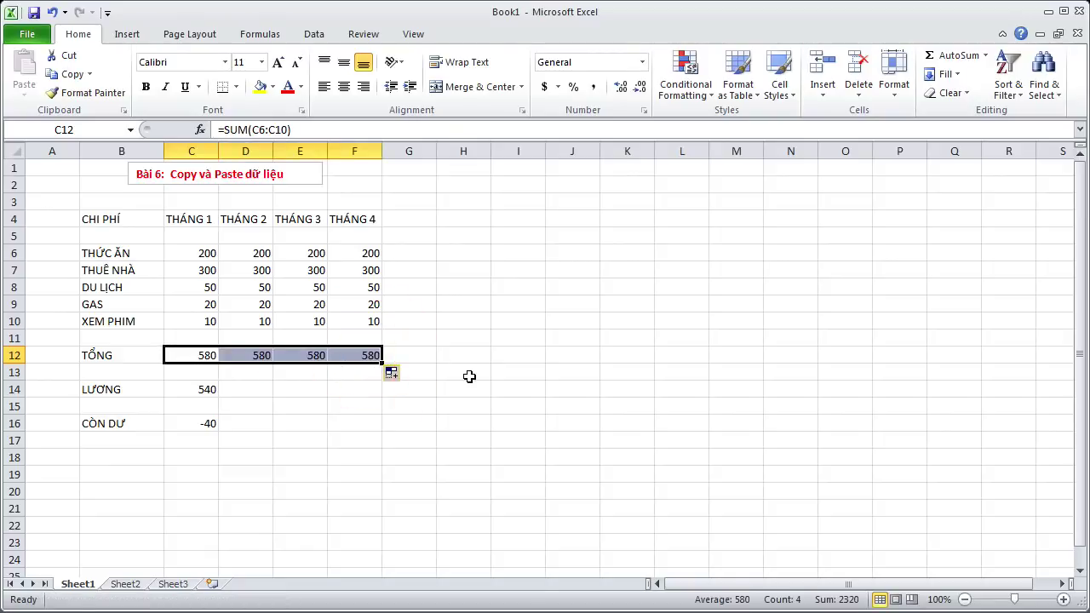
pyautogui.click(463, 372)
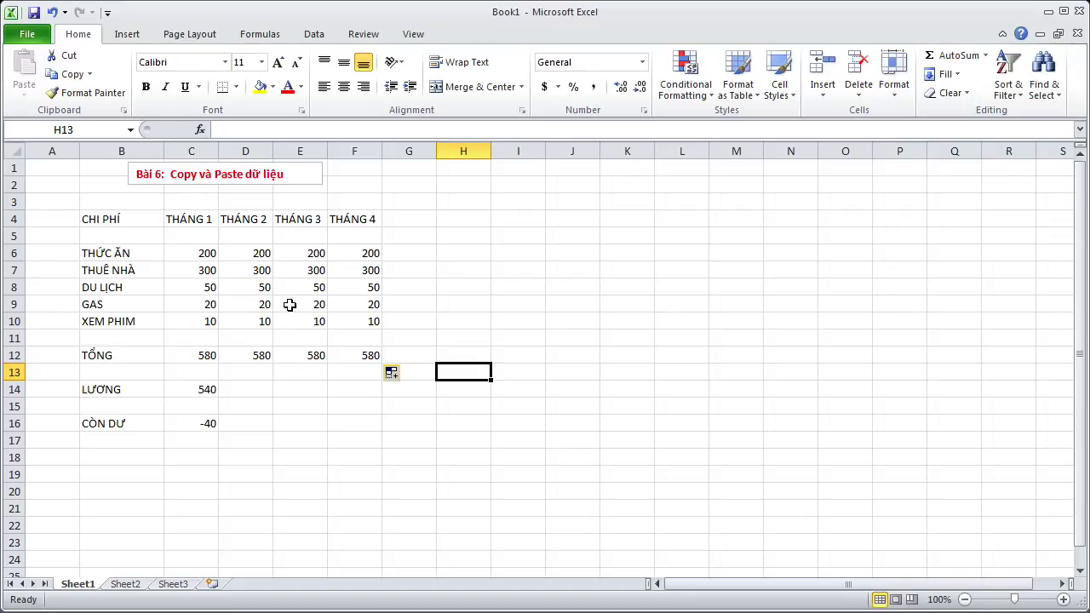
# Change the THÁNG 3 food amount in E6 to 300.
pyautogui.click(309, 255)
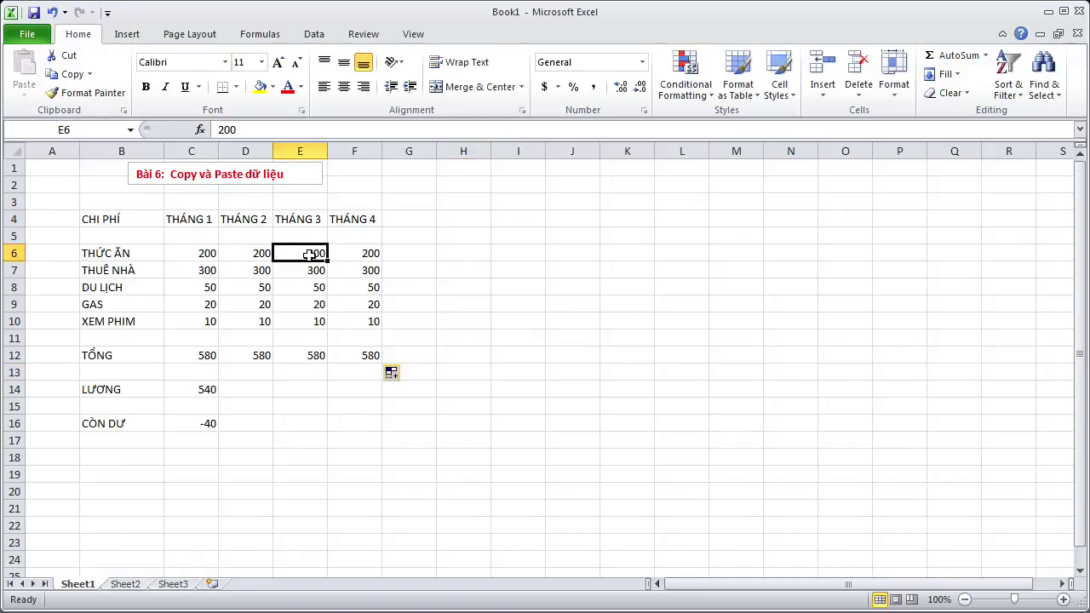
pyautogui.write('30')
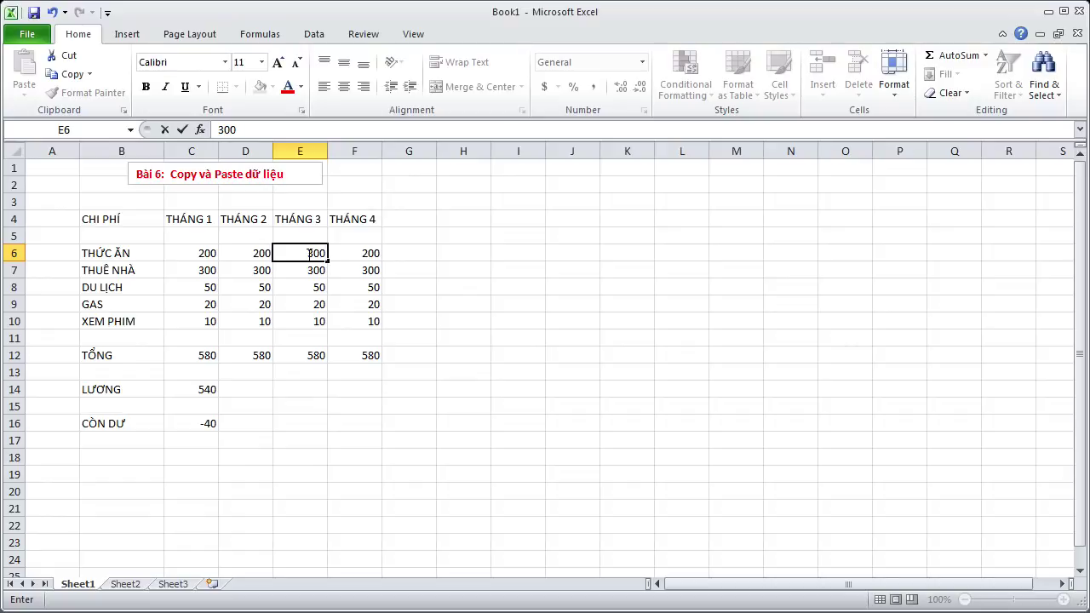
pyautogui.press('Return')
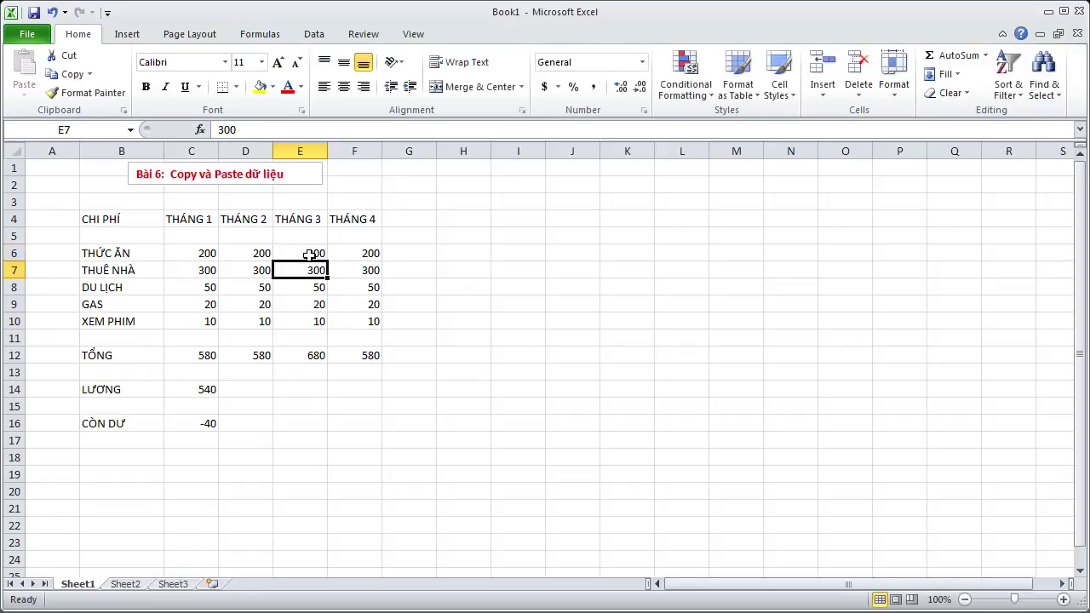
pyautogui.click(317, 400)
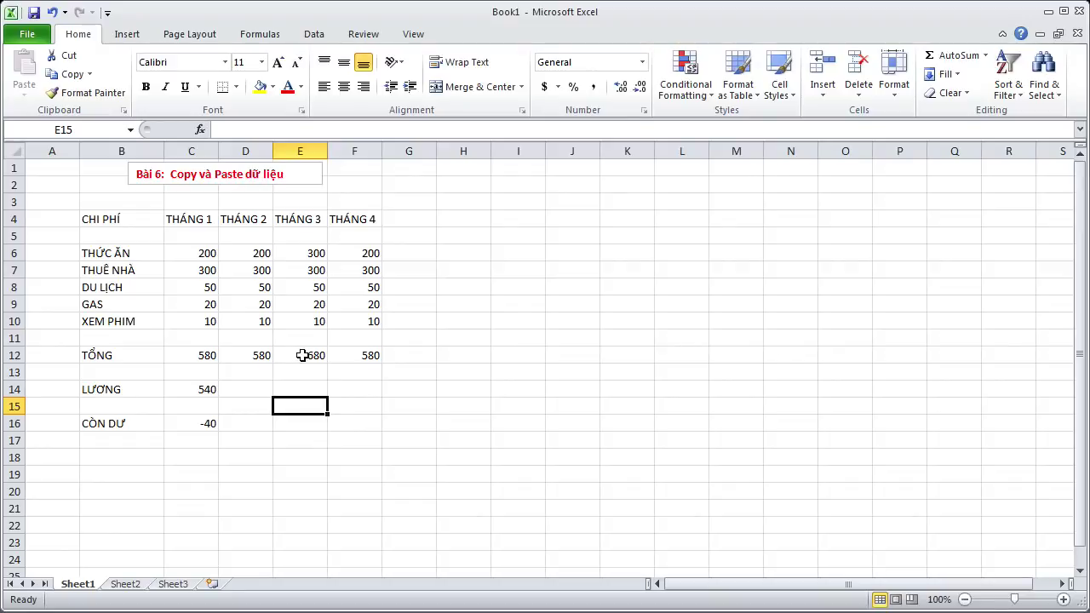
# Compare the SUM formulas in E12 and C12, with E12 now totalling 680.
pyautogui.click(302, 355)
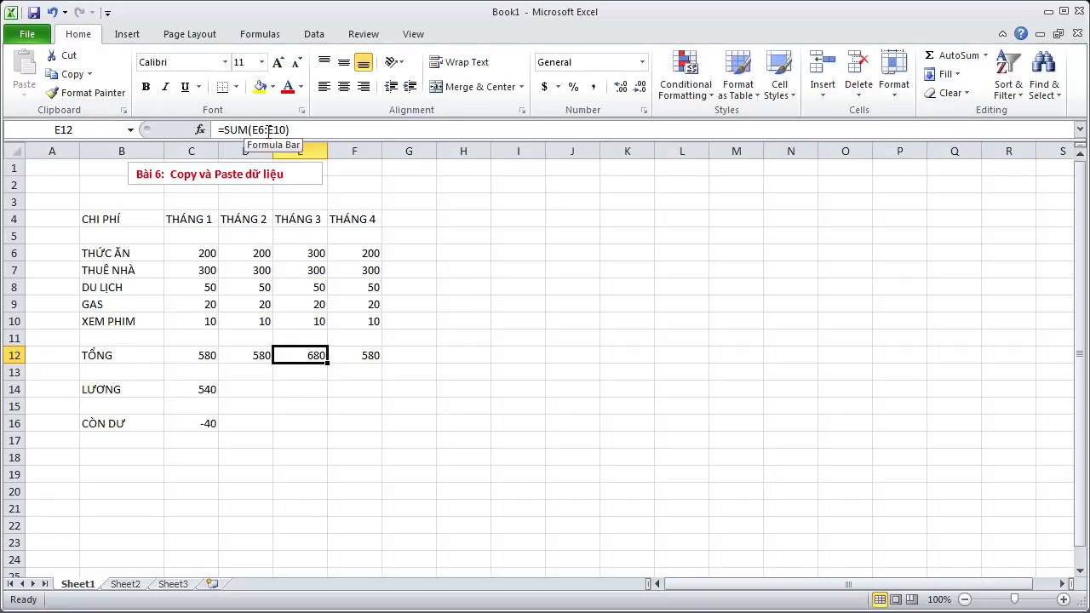
pyautogui.click(199, 357)
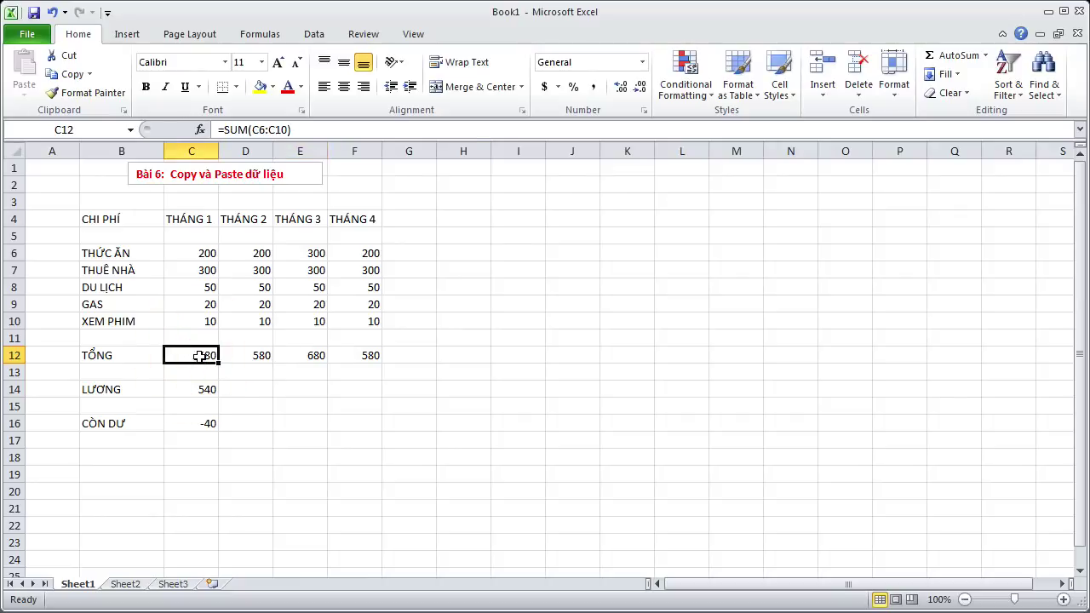
pyautogui.click(298, 354)
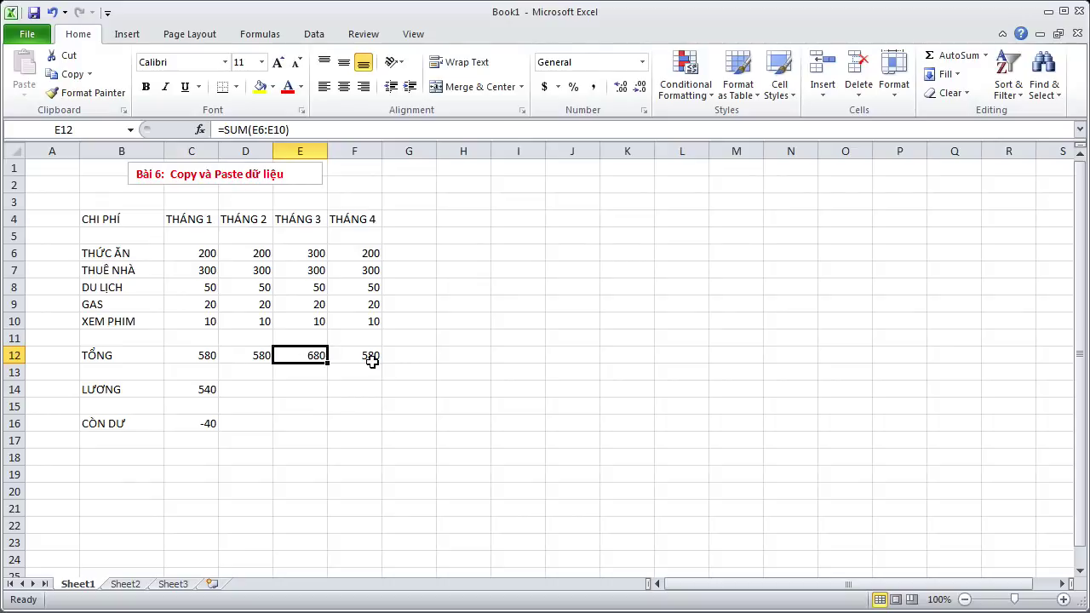
pyautogui.click(299, 387)
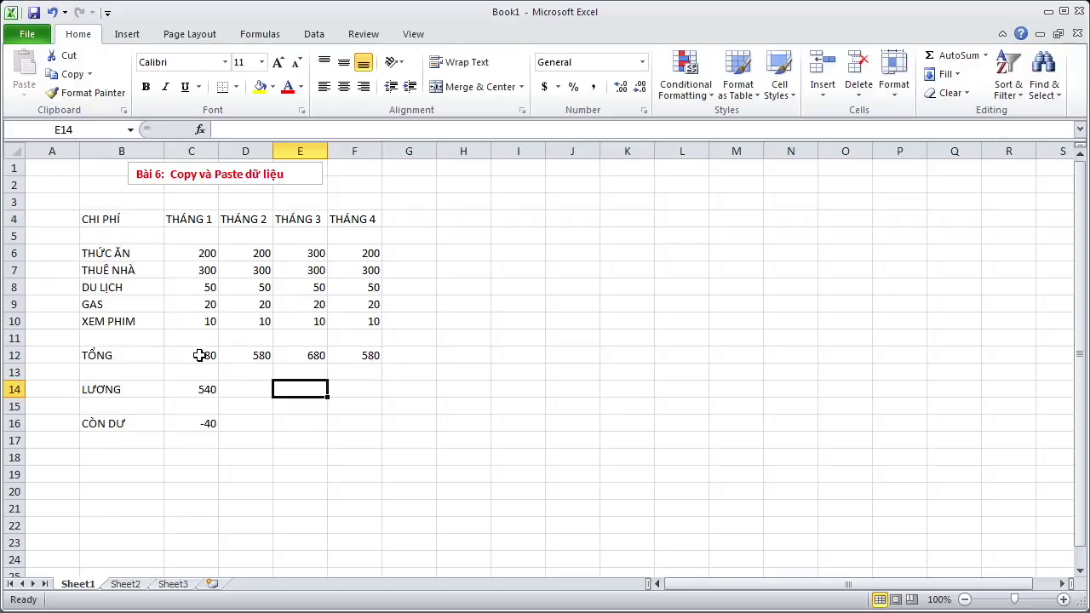
pyautogui.click(199, 356)
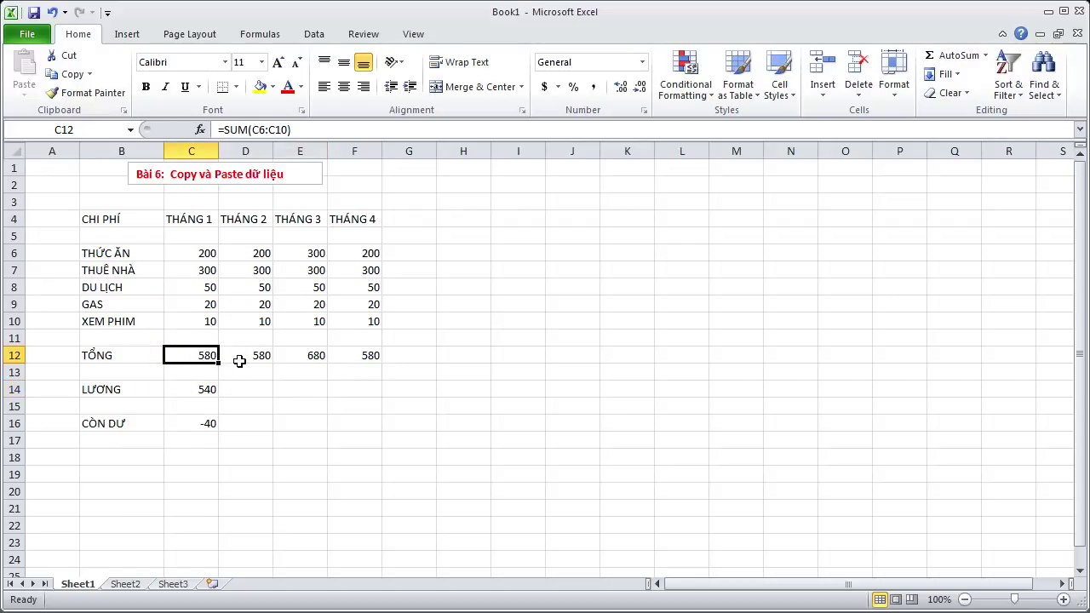
pyautogui.moveTo(840, 3)
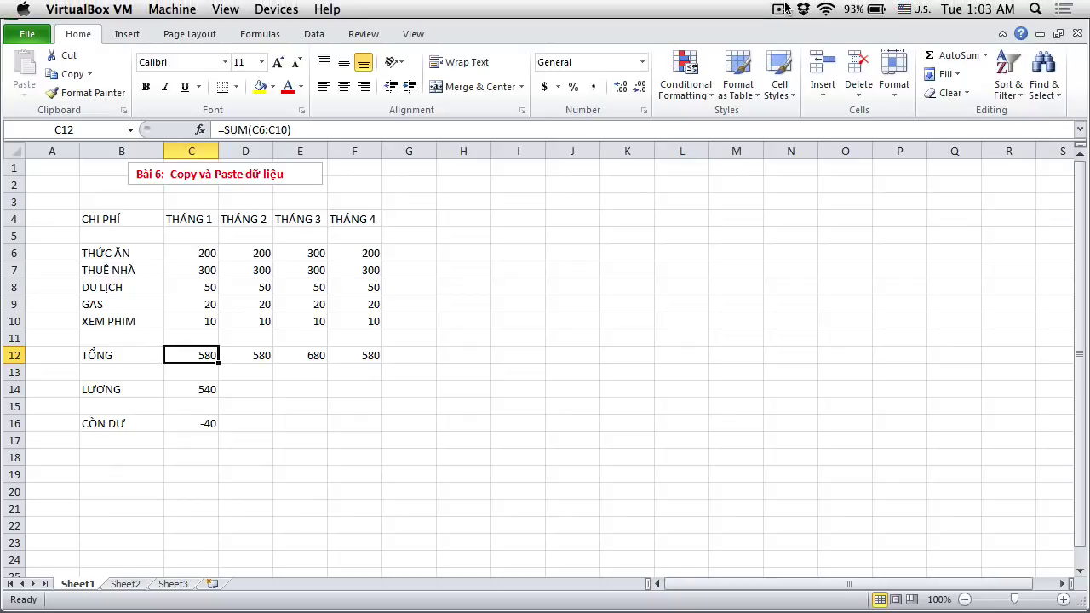